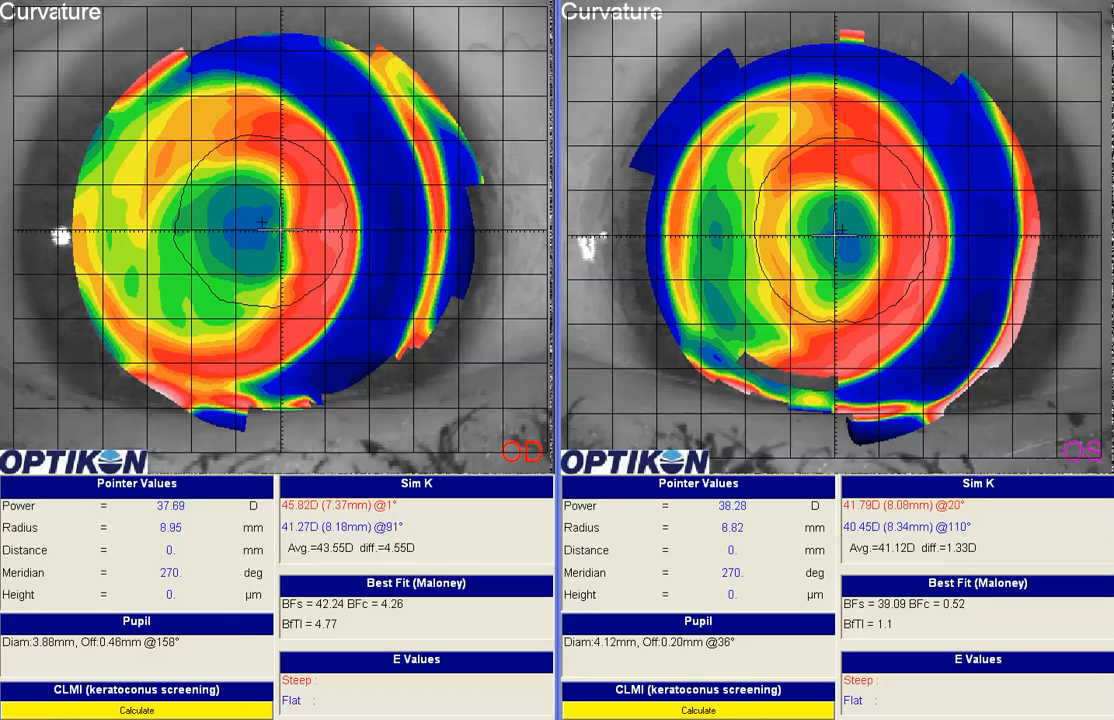
Step: Switch to the Wave lens design windows and enable the G option for the right-eye lens
key("alt+Tab")
left_click(62, 718)
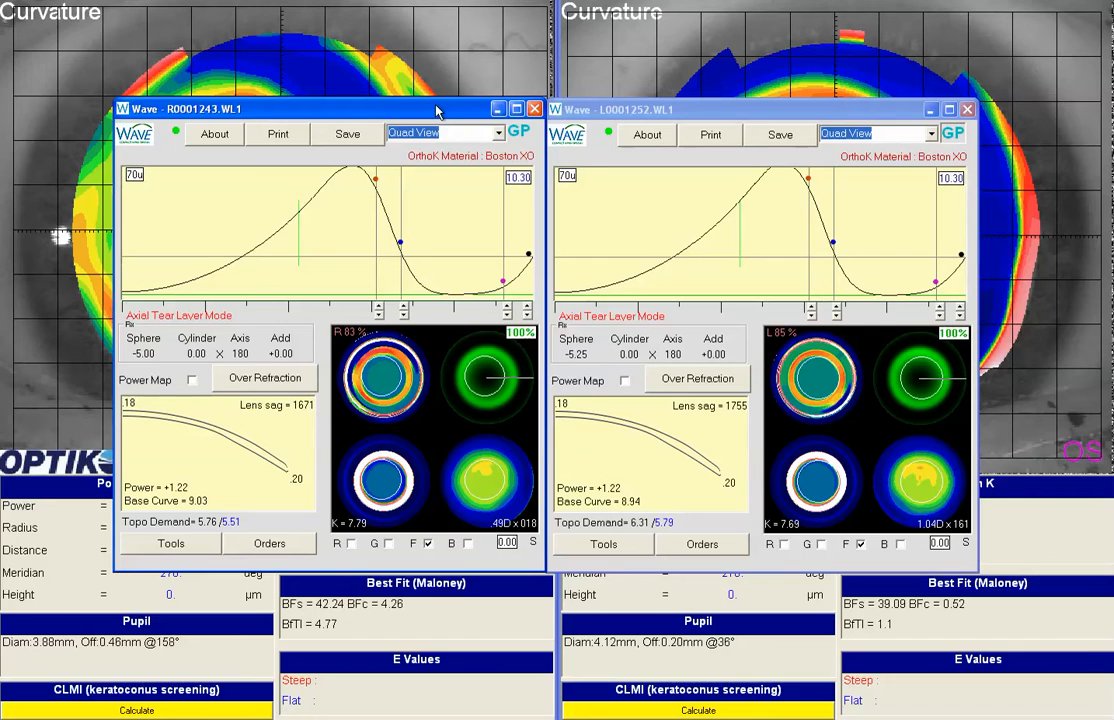
left_click_drag(436, 106, 436, 107)
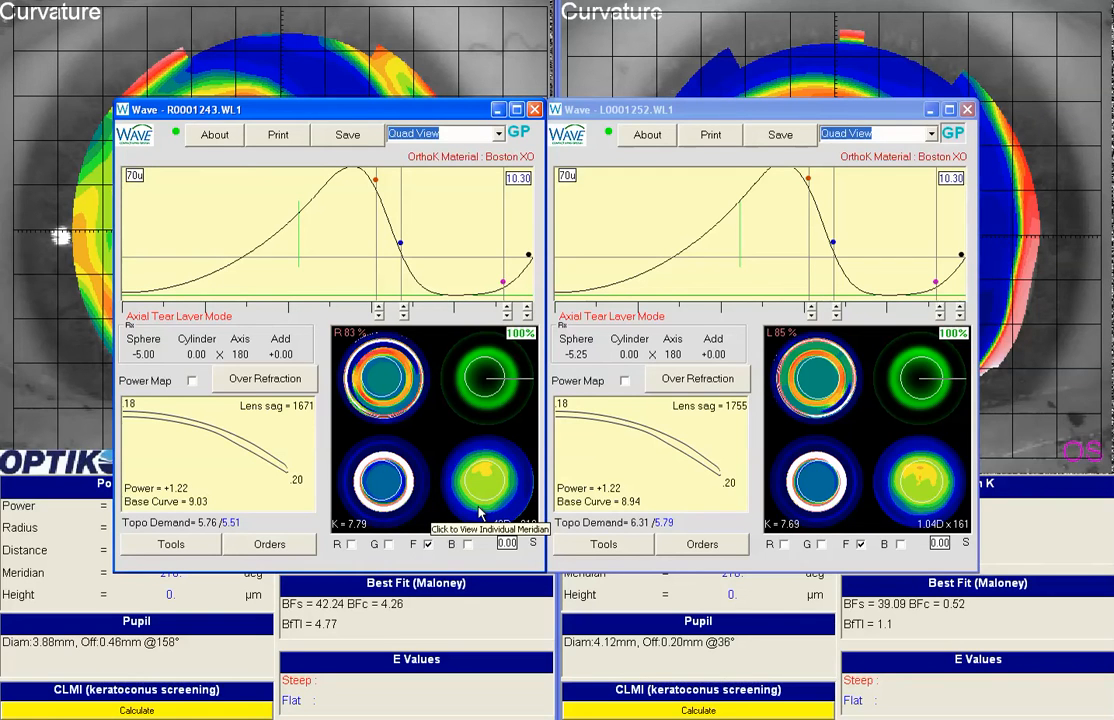
left_click(389, 544)
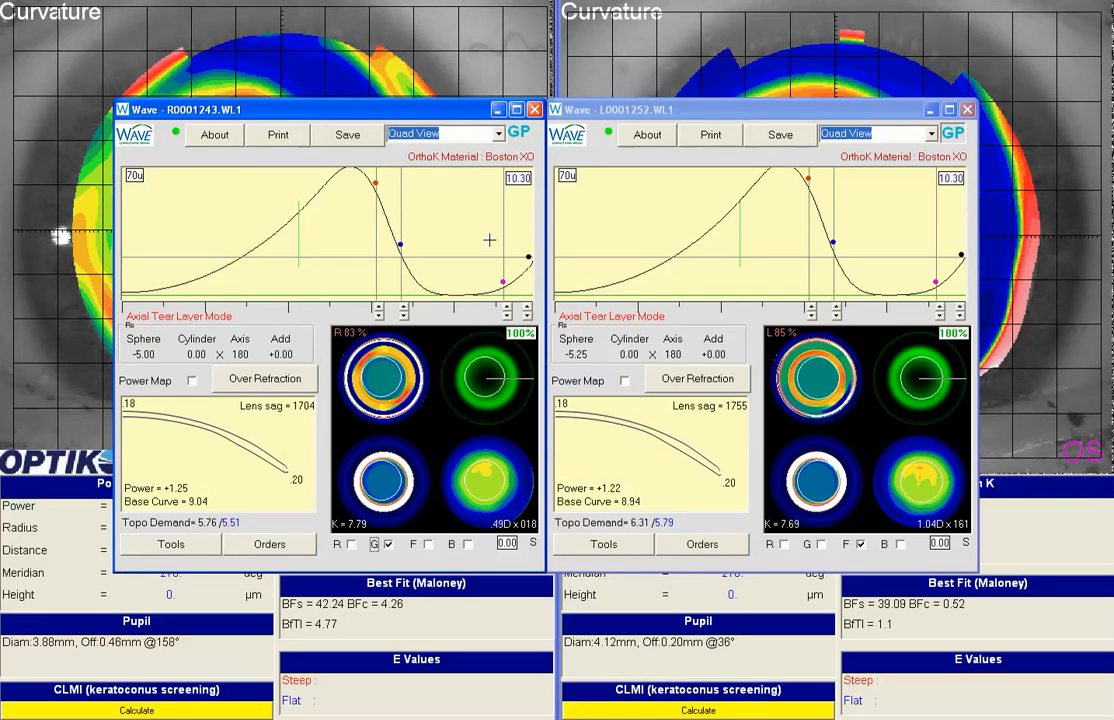
Step: Set the right lens's diameter to 10.80
left_click(521, 180)
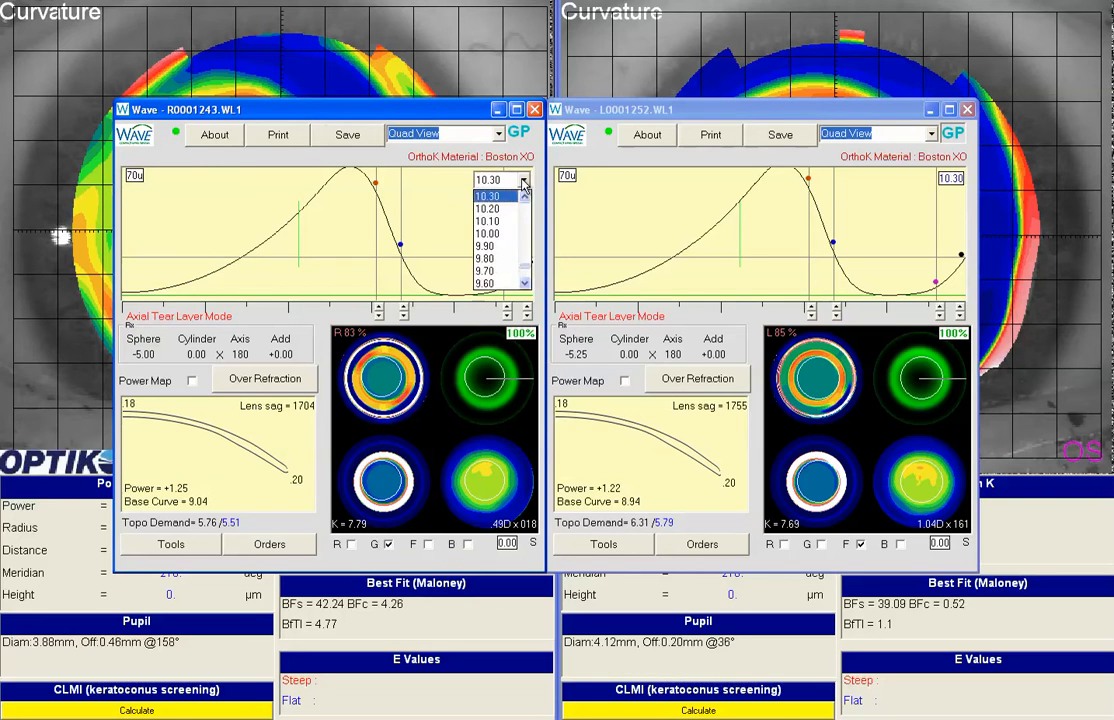
scroll(515, 232, "up", 3)
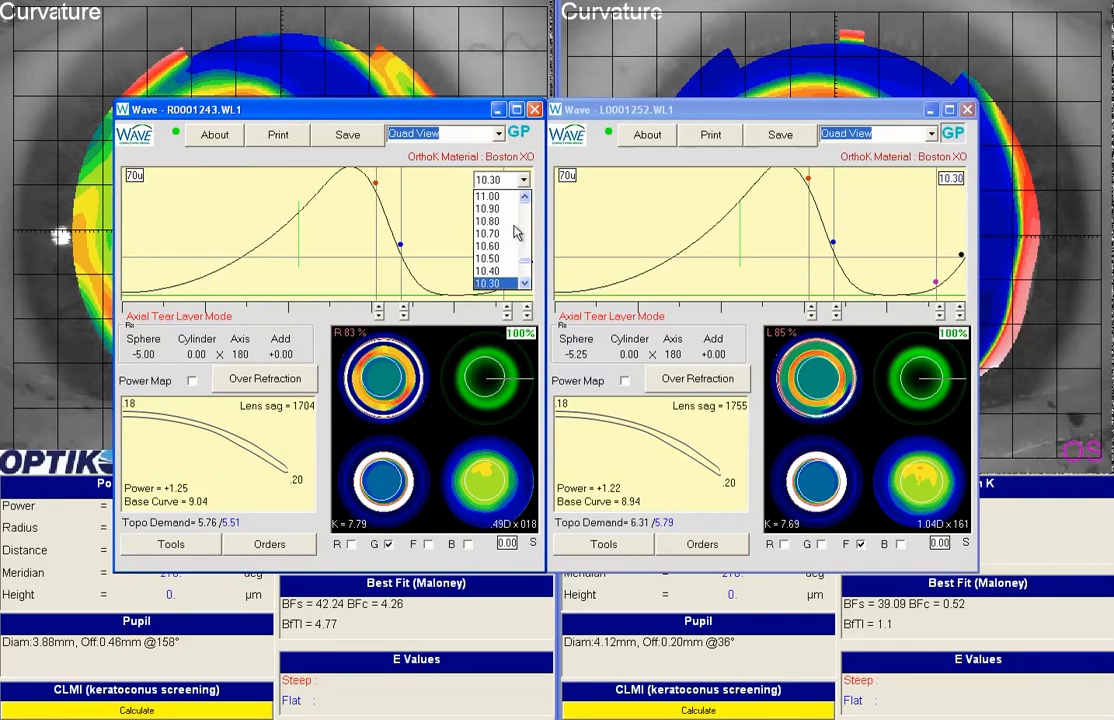
left_click(505, 221)
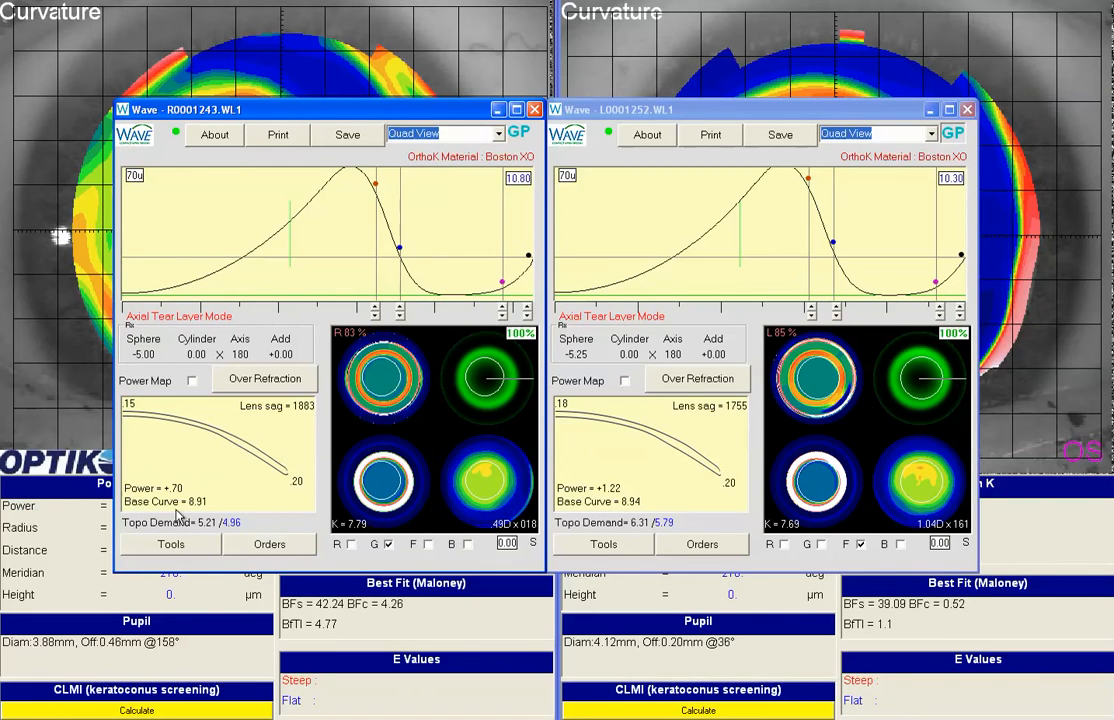
Step: Set the right lens's center thickness to .18
left_click(128, 406)
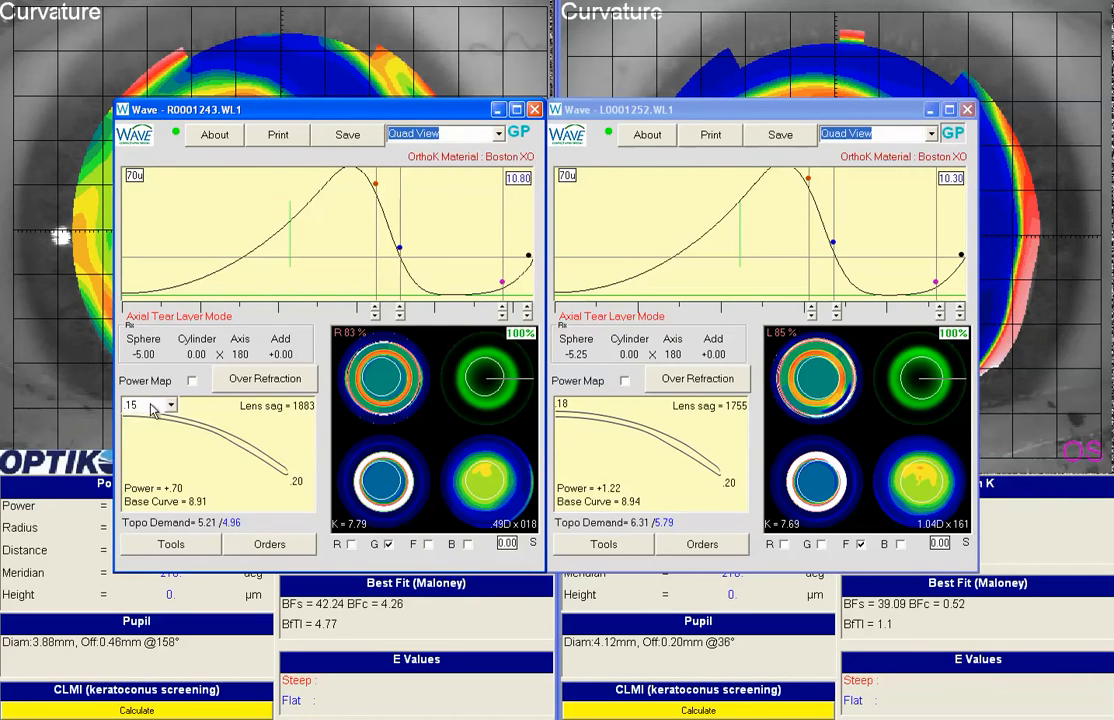
left_click(170, 406)
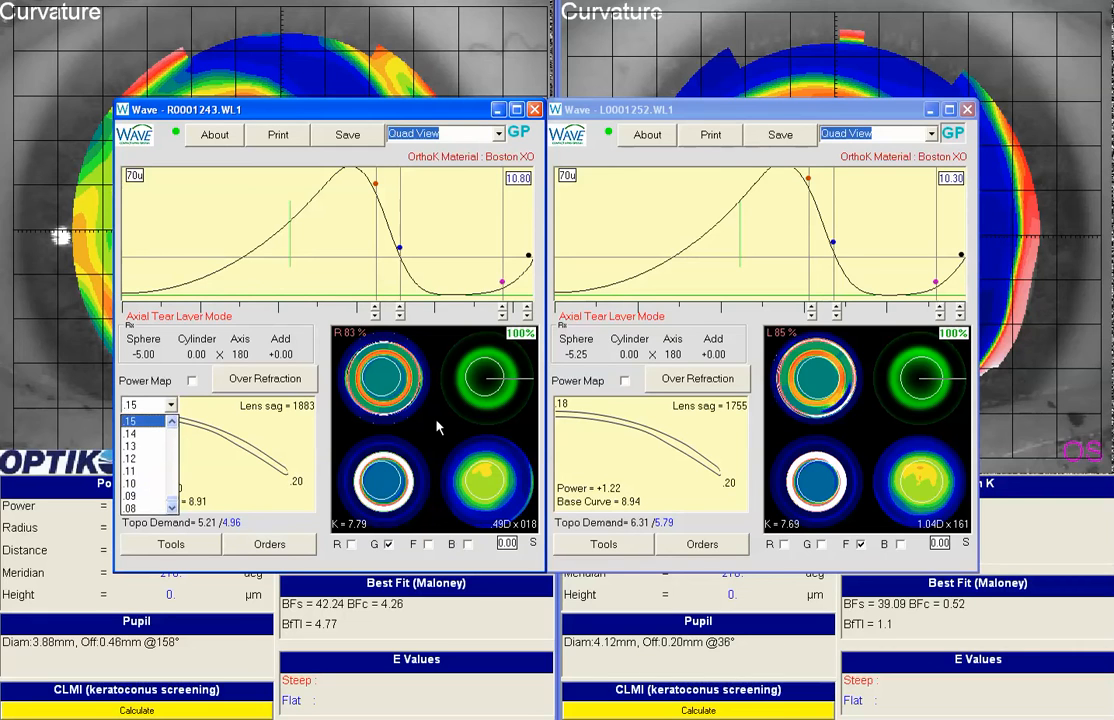
left_click(172, 424)
left_click(172, 424)
left_click(172, 424)
left_click(133, 425)
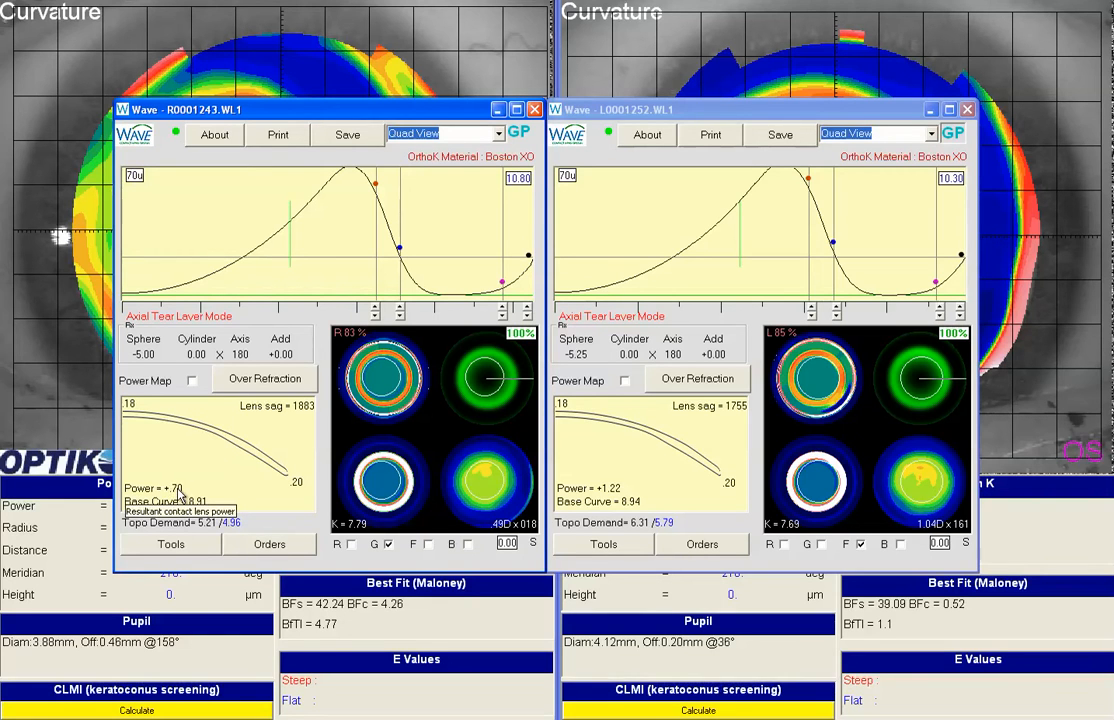
Step: Raise the red control point of the right lens's tear layer curve until the base curve is 9.04 and the power +1.27
left_click(376, 310)
left_click(376, 310)
left_click(376, 310)
left_click(376, 310)
left_click(376, 310)
left_click(376, 310)
left_click(376, 310)
left_click(376, 310)
left_click(376, 310)
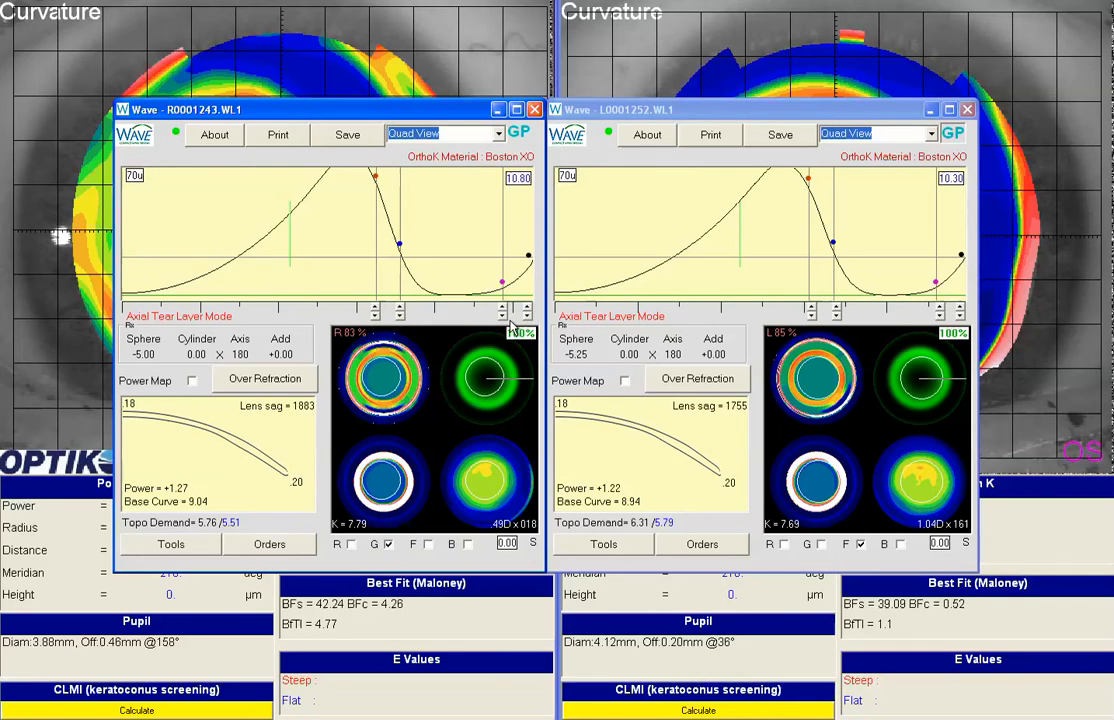
Step: Go through the right lens's individual meridians in 25% mode, raising the red control point slightly at the lower vertical meridian
left_click(520, 402)
left_click(489, 416)
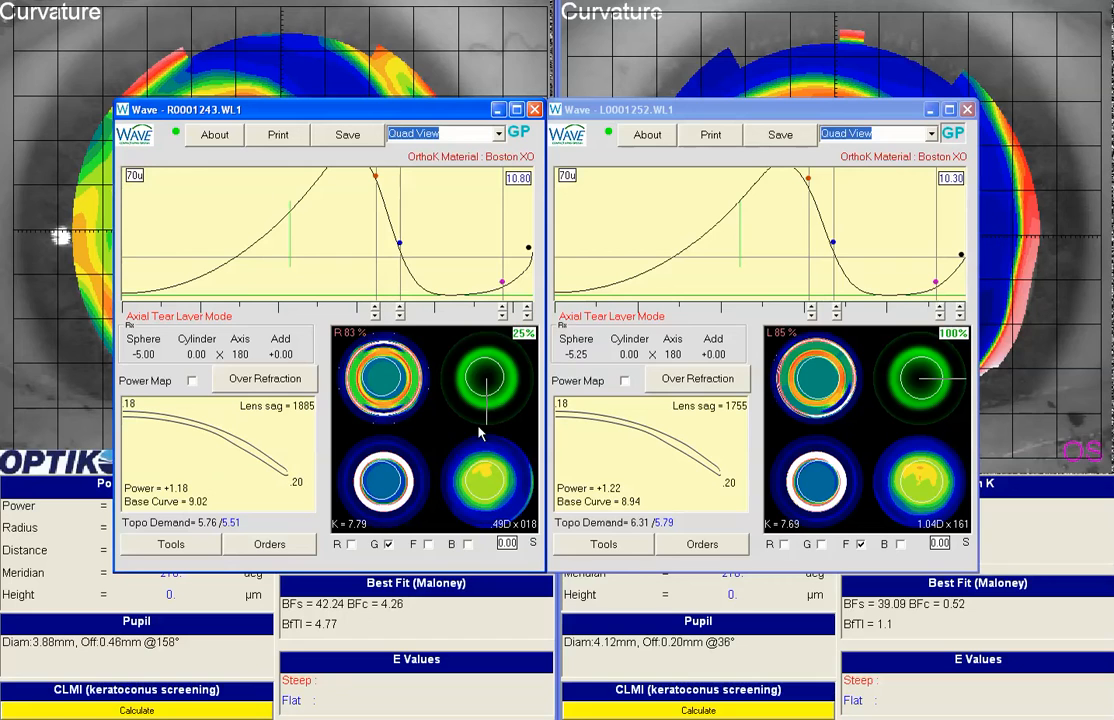
left_click(372, 305)
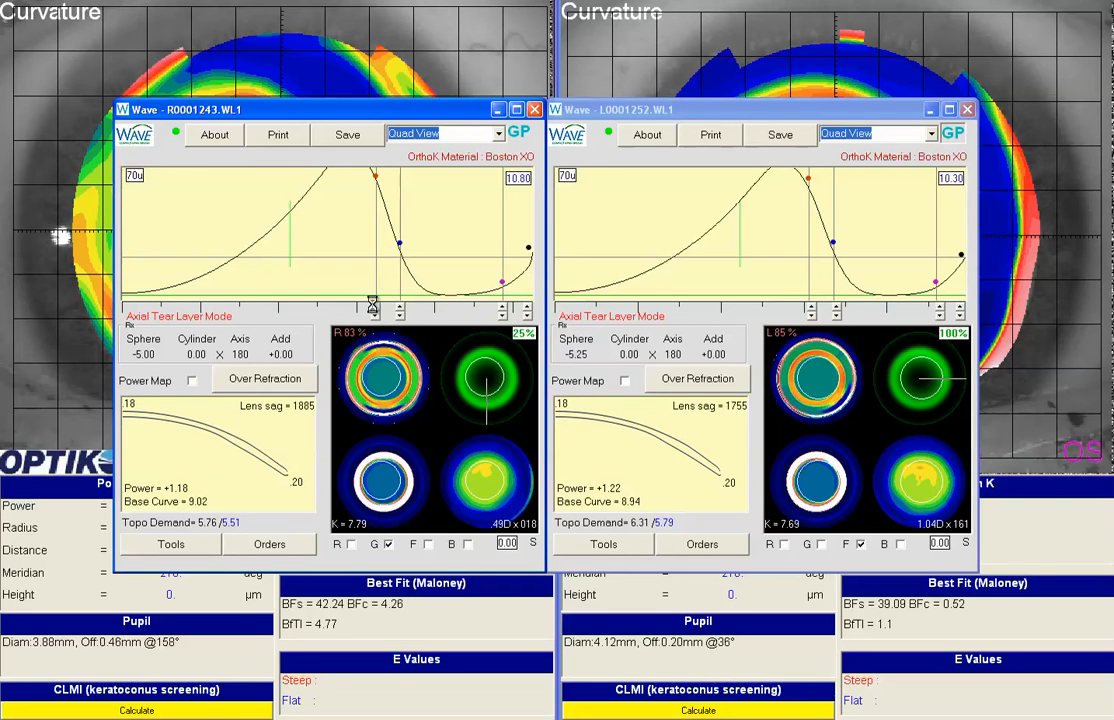
left_click(465, 402)
left_click(457, 377)
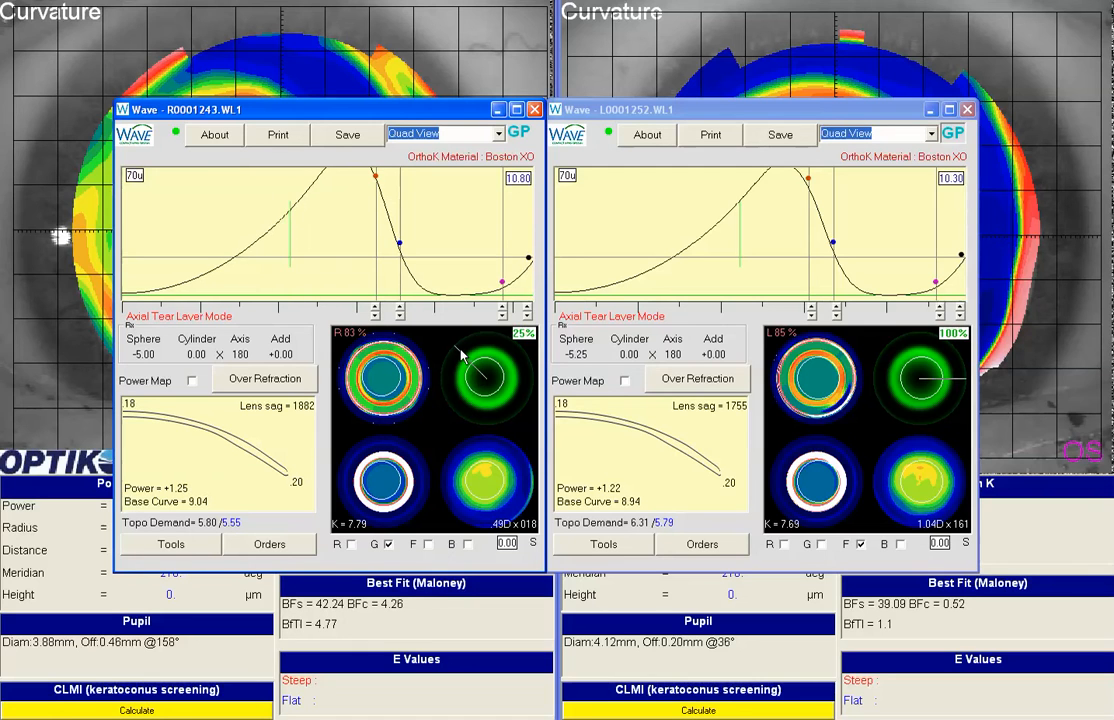
left_click(486, 346)
left_click(510, 362)
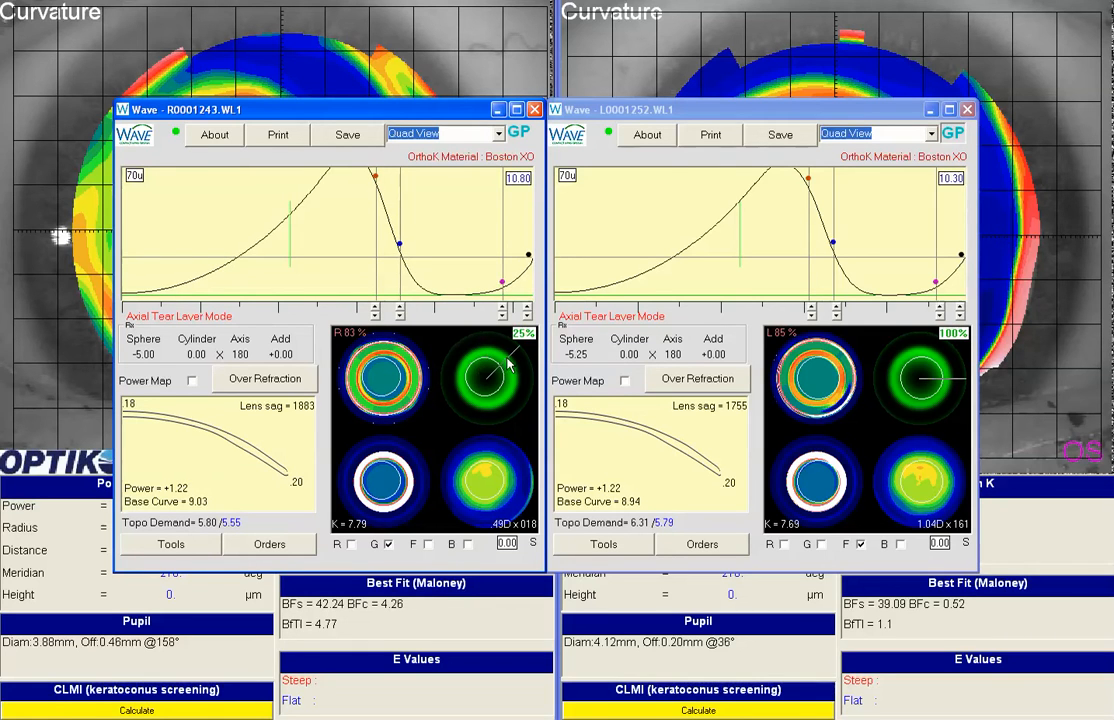
left_click(519, 380)
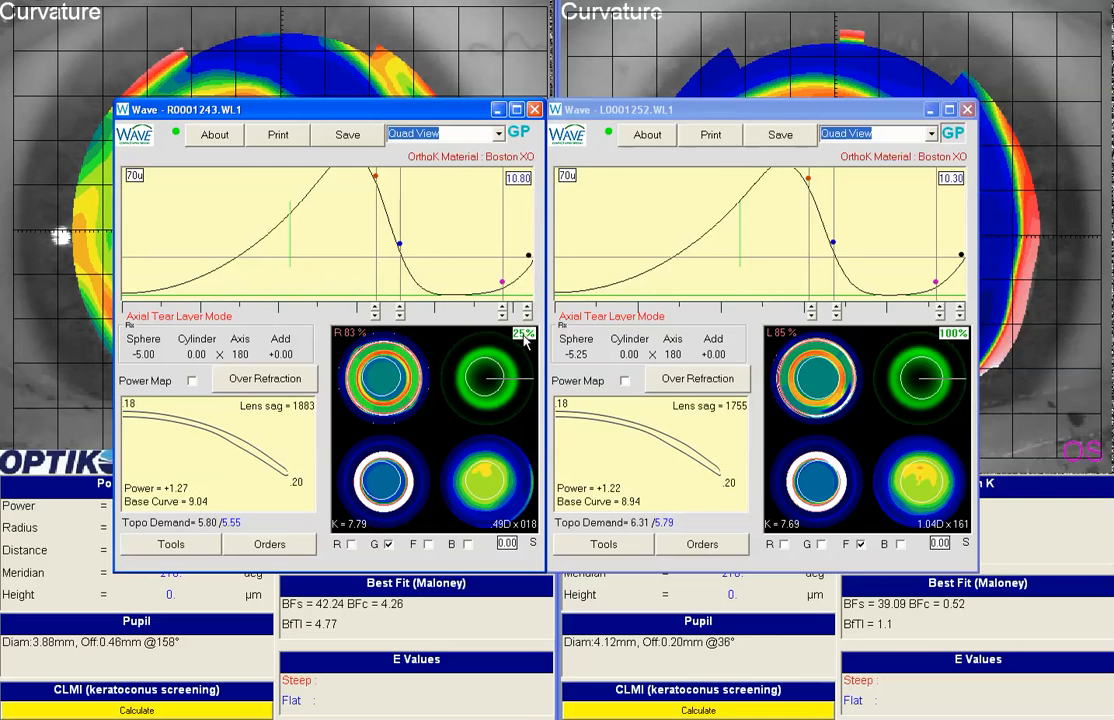
Step: Return the right lens to 100% mode and adjust its blue control point until the lens sag is 1891
left_click(523, 336)
left_click(401, 316)
left_click(400, 315)
left_click(400, 315)
left_click(400, 315)
left_click(400, 314)
left_click(400, 315)
left_click(400, 315)
left_click(400, 315)
left_click(400, 315)
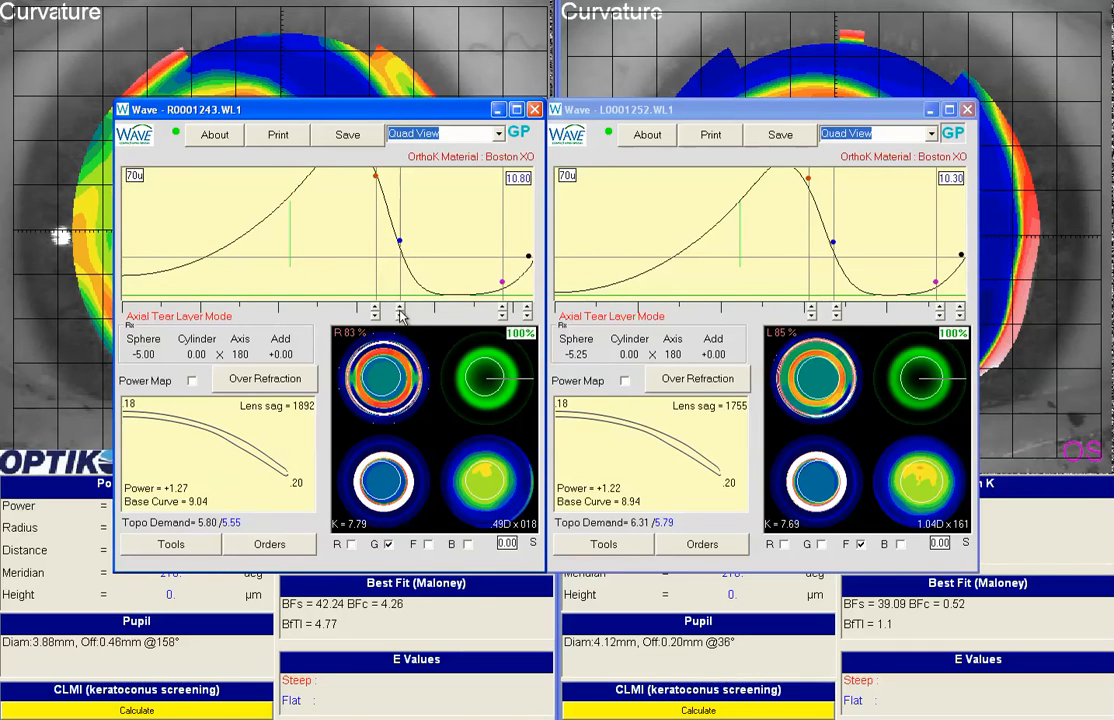
left_click(400, 309)
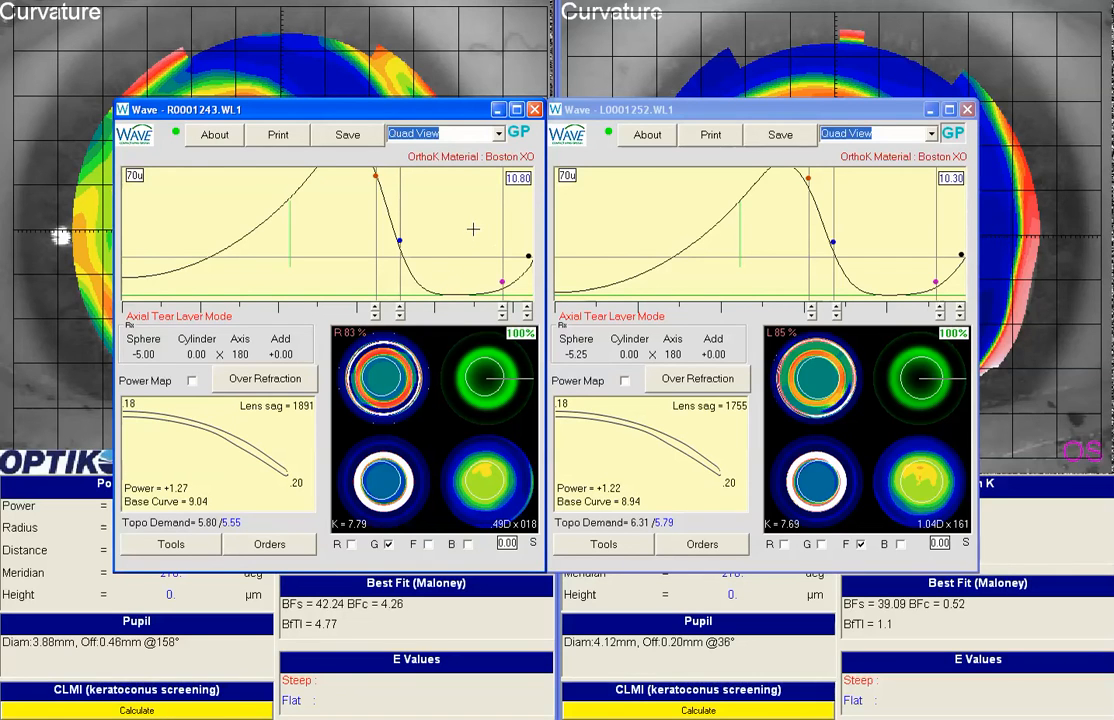
Step: Enable the G option for the left-eye lens and set its diameter to 10.80
left_click(534, 109)
left_click(968, 109)
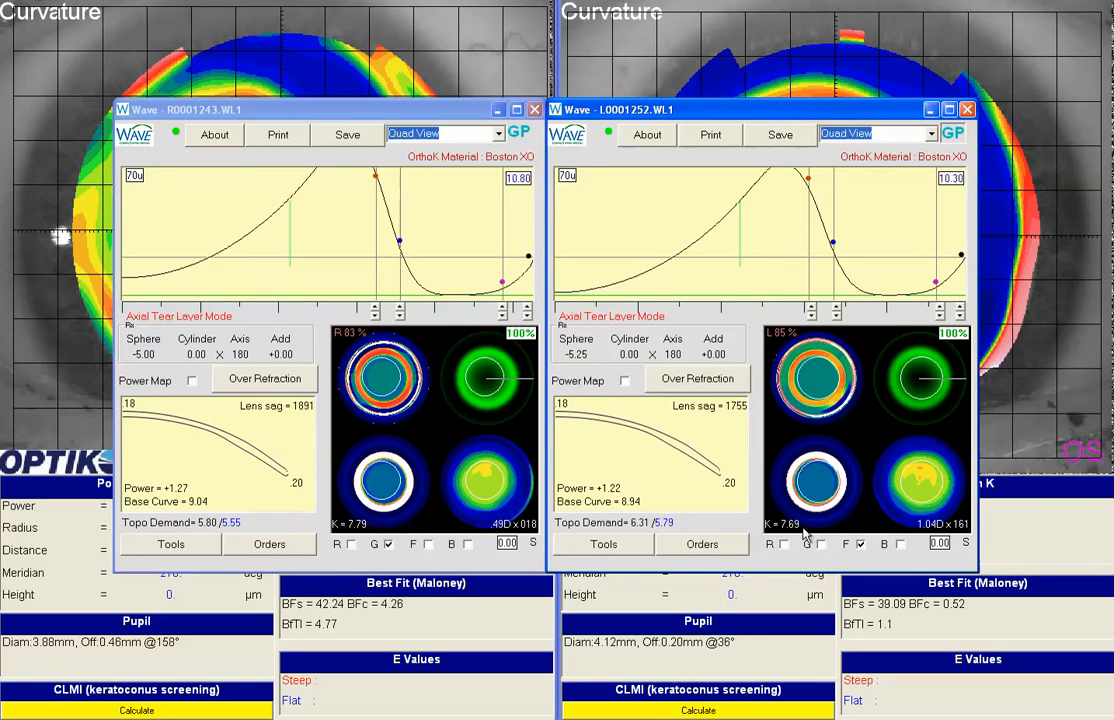
left_click(820, 545)
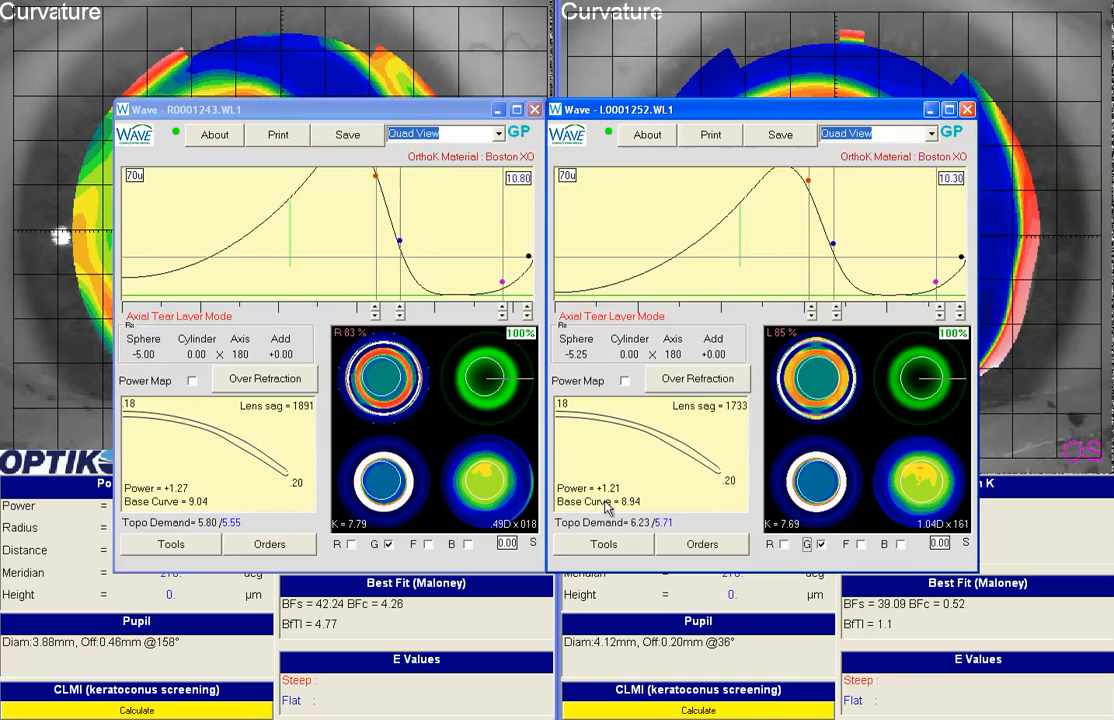
left_click(945, 183)
left_click(954, 181)
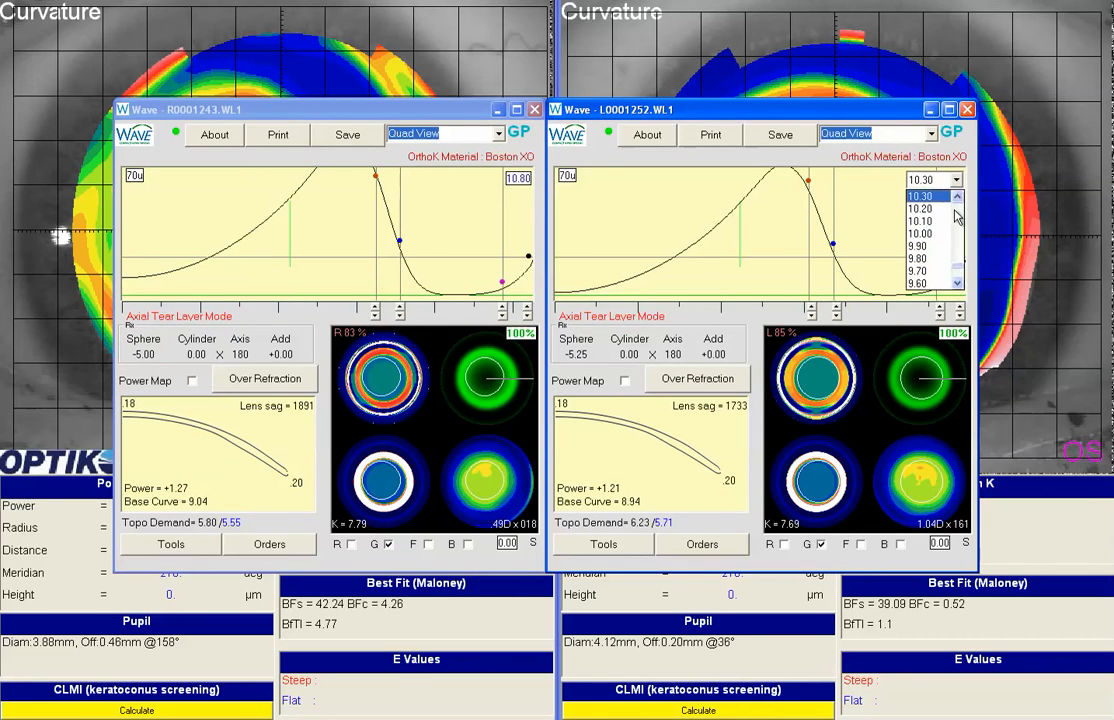
left_click(935, 220)
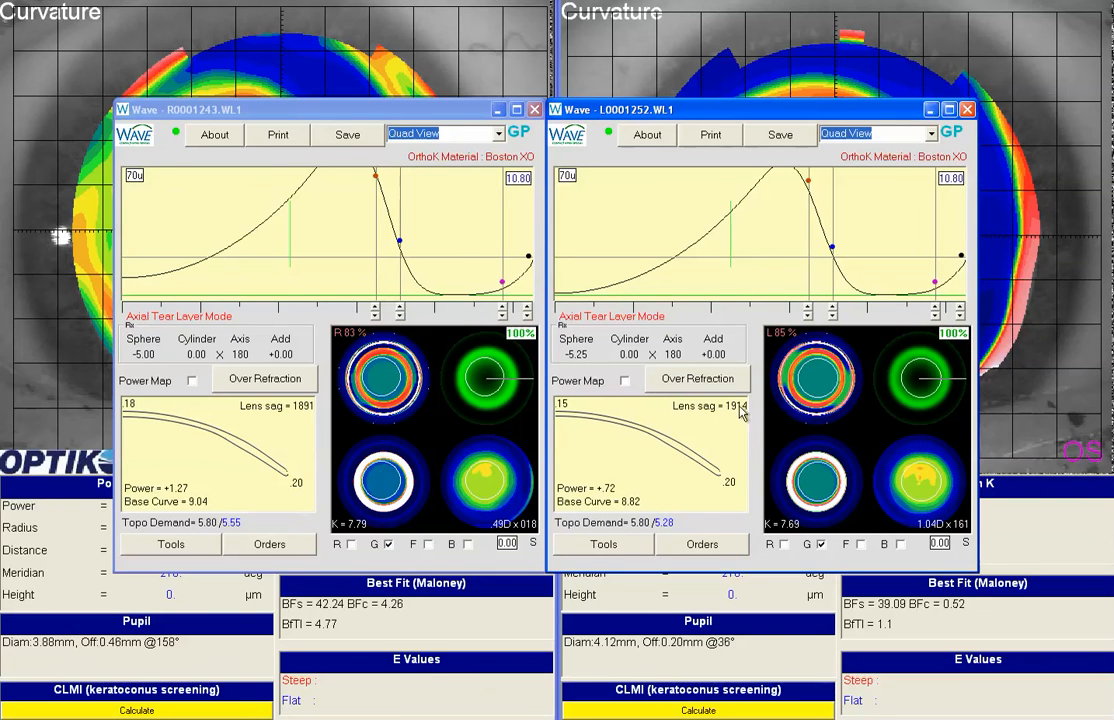
Step: Raise the red control point of the left lens's tear layer curve until the base curve is 8.94 and the power +1.22
left_click(806, 308)
left_click(806, 309)
left_click(806, 309)
left_click(806, 309)
left_click(806, 309)
left_click(806, 309)
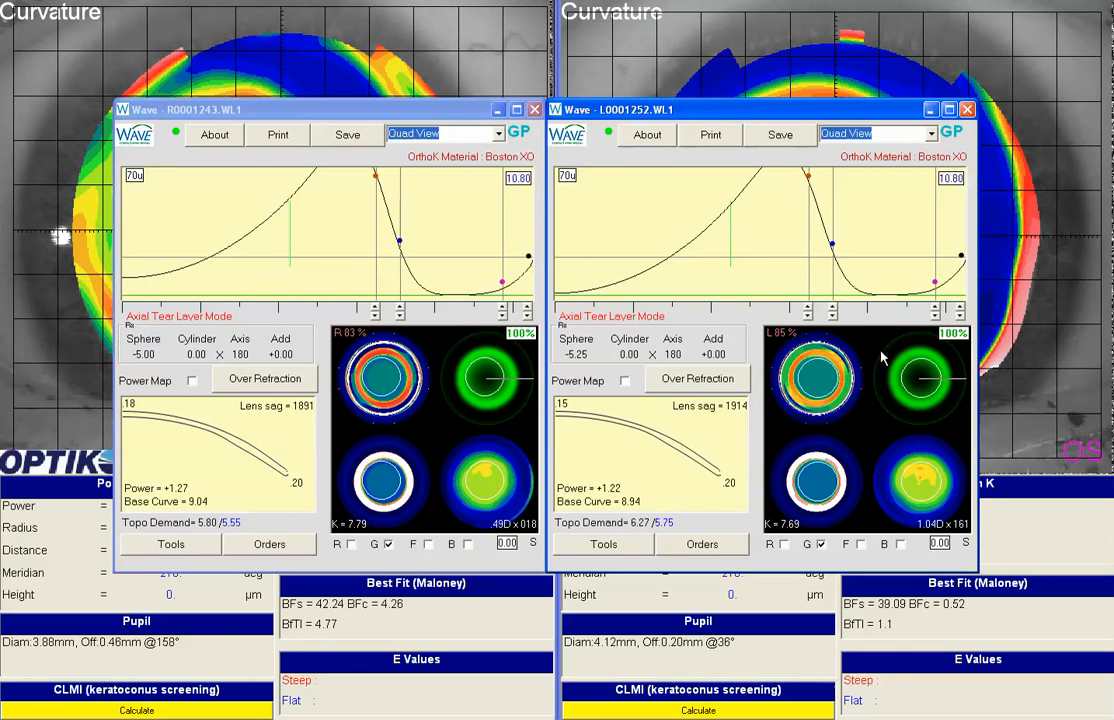
Step: Go through the left lens's individual meridians in 25% mode, fine-tuning the red control point to a topo demand of 6.31/5.79
left_click(940, 405)
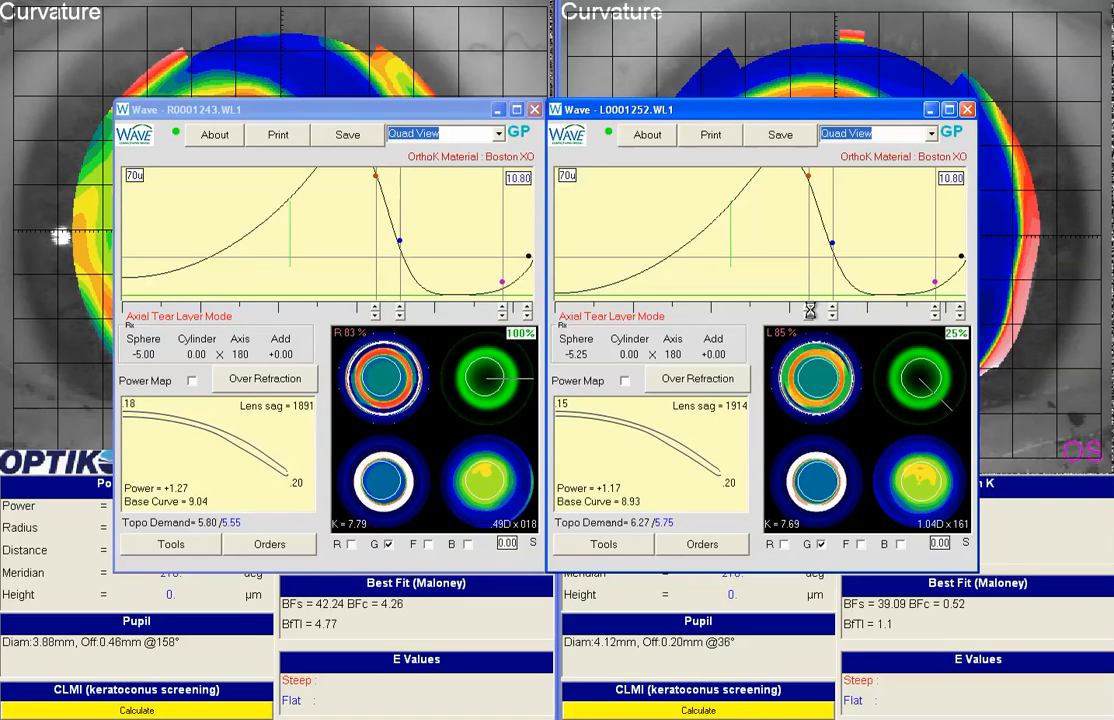
left_click(920, 424)
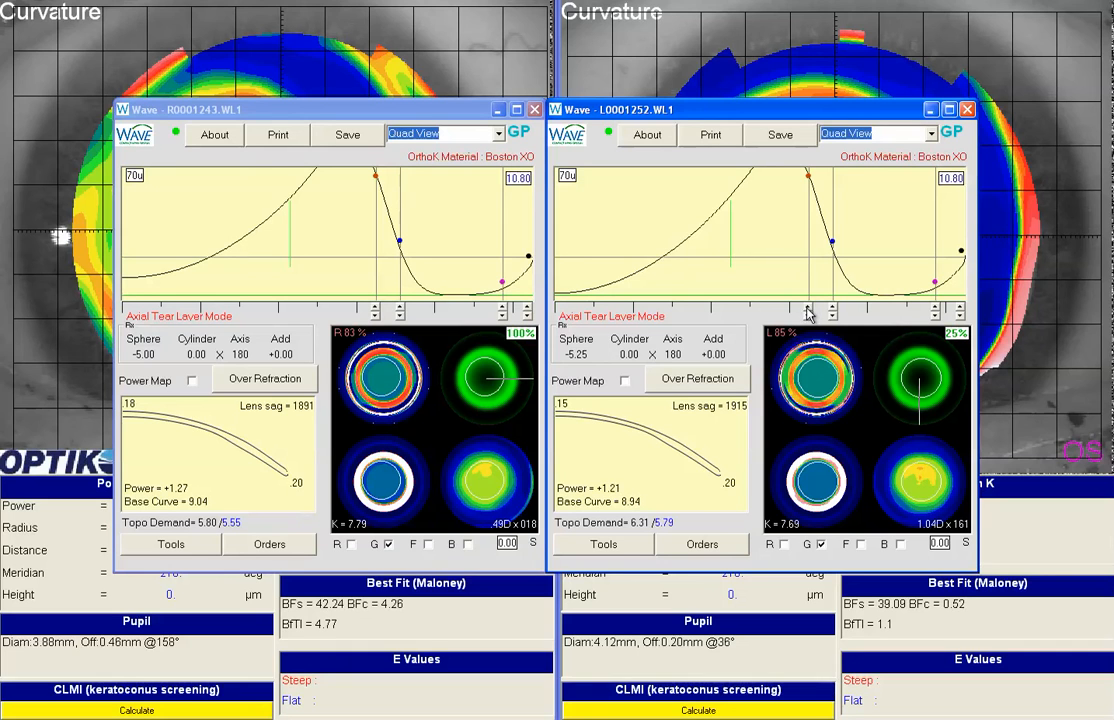
left_click(884, 377)
left_click(918, 347)
left_click(954, 377)
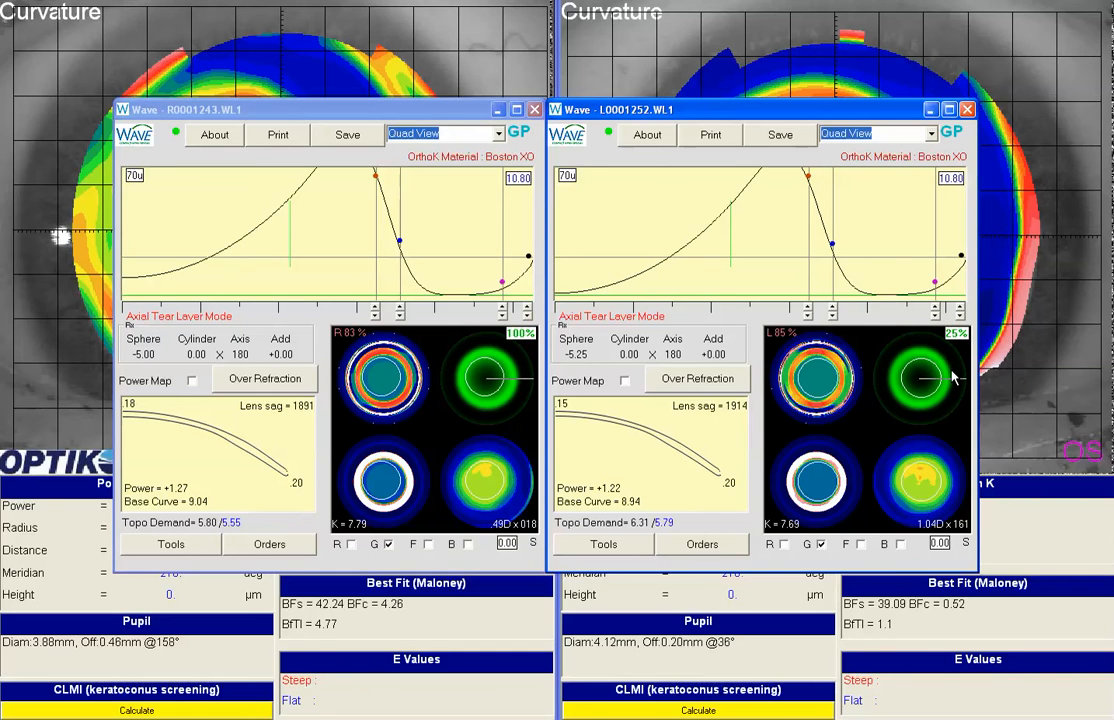
Step: Return the left lens to 100% mode and adjust its blue control point until the lens sag is 1923
left_click(948, 337)
left_click(952, 340)
left_click(832, 314)
left_click(832, 314)
left_click(832, 314)
left_click(832, 314)
left_click(832, 314)
left_click(832, 314)
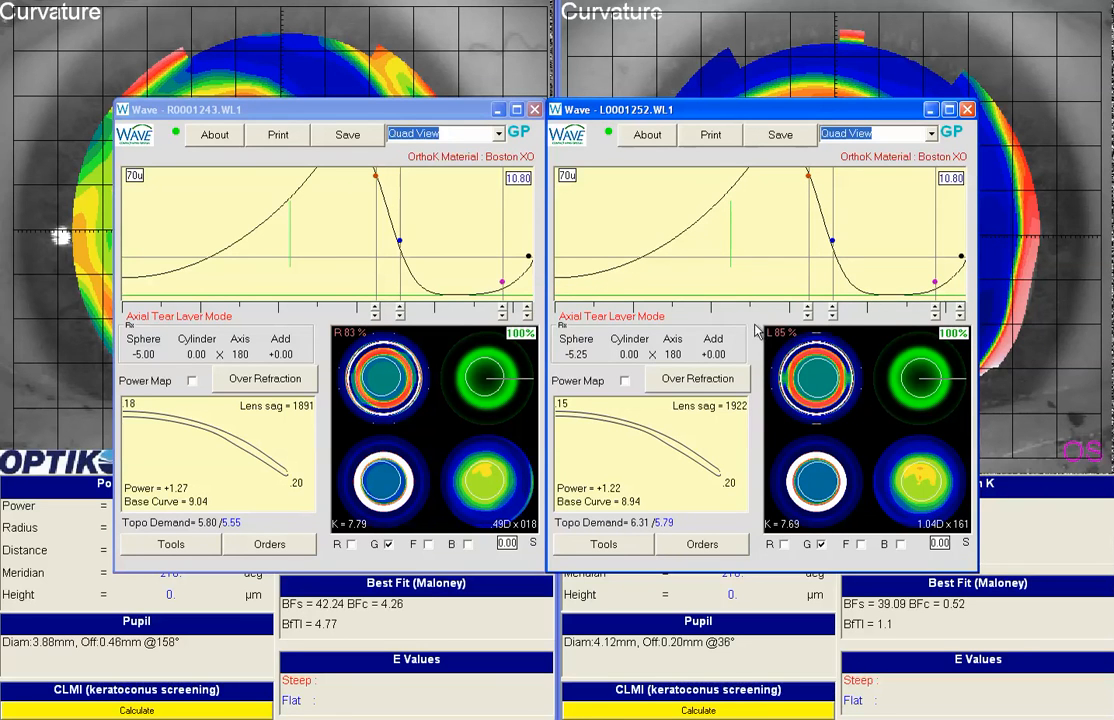
left_click_drag(584, 218, 557, 217)
left_click(832, 308)
left_click_drag(588, 227, 564, 224)
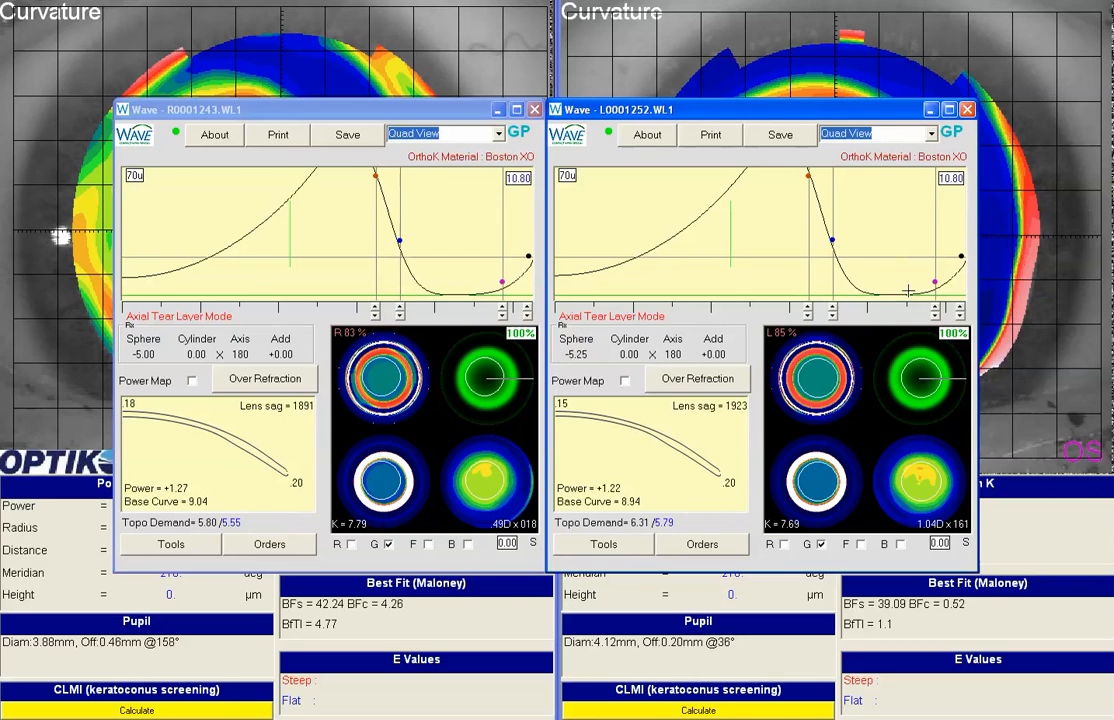
Step: Set the left lens's center thickness to .18
left_click(572, 406)
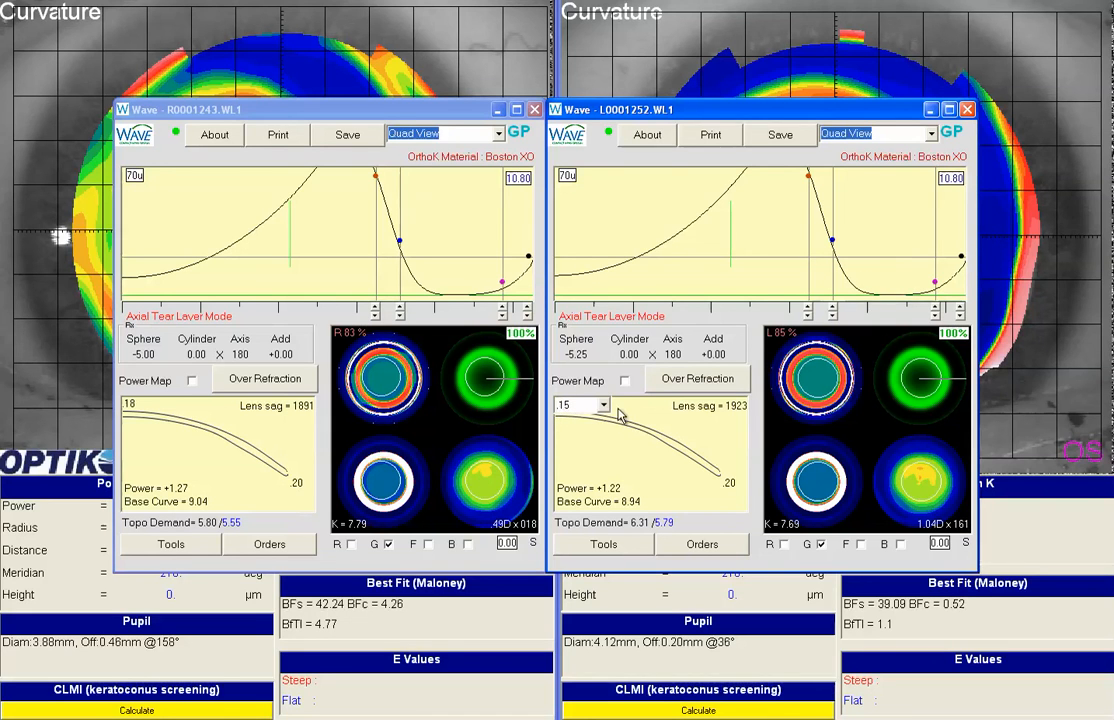
left_click(604, 405)
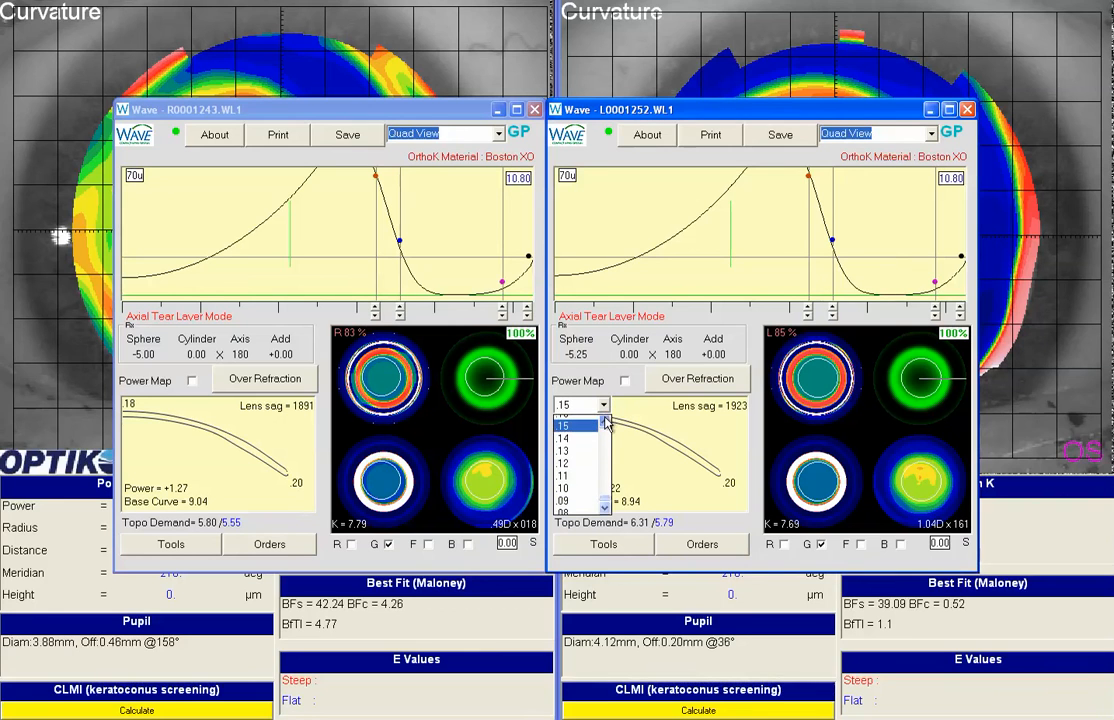
scroll(605, 420, "up", 1)
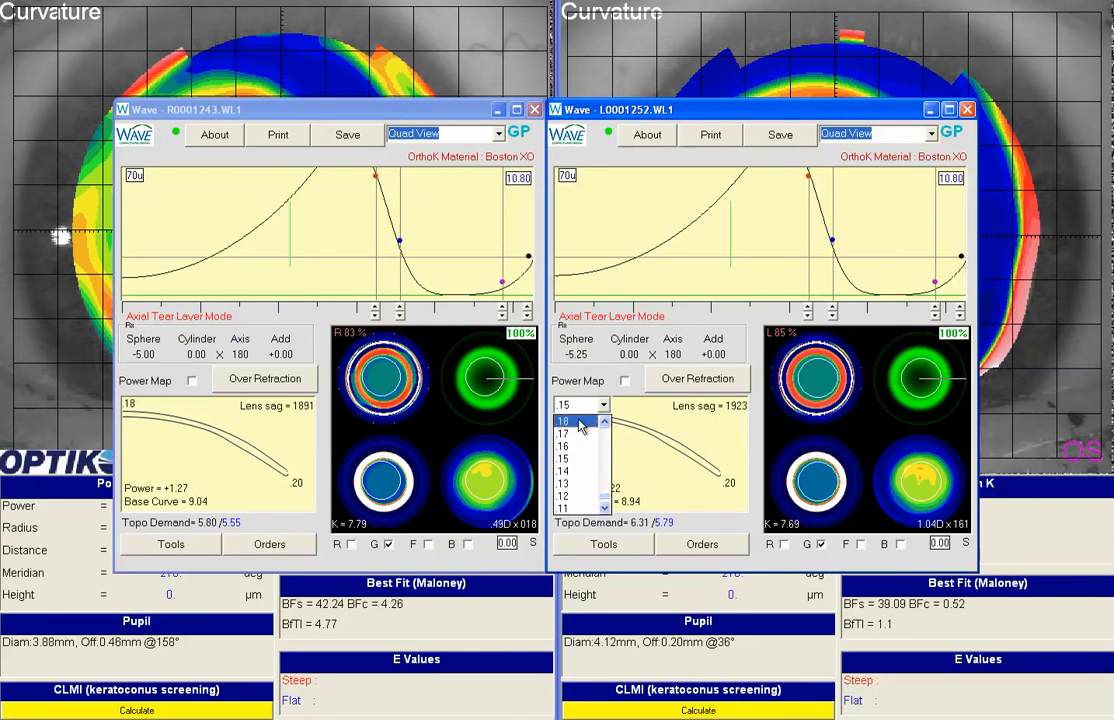
left_click(578, 422)
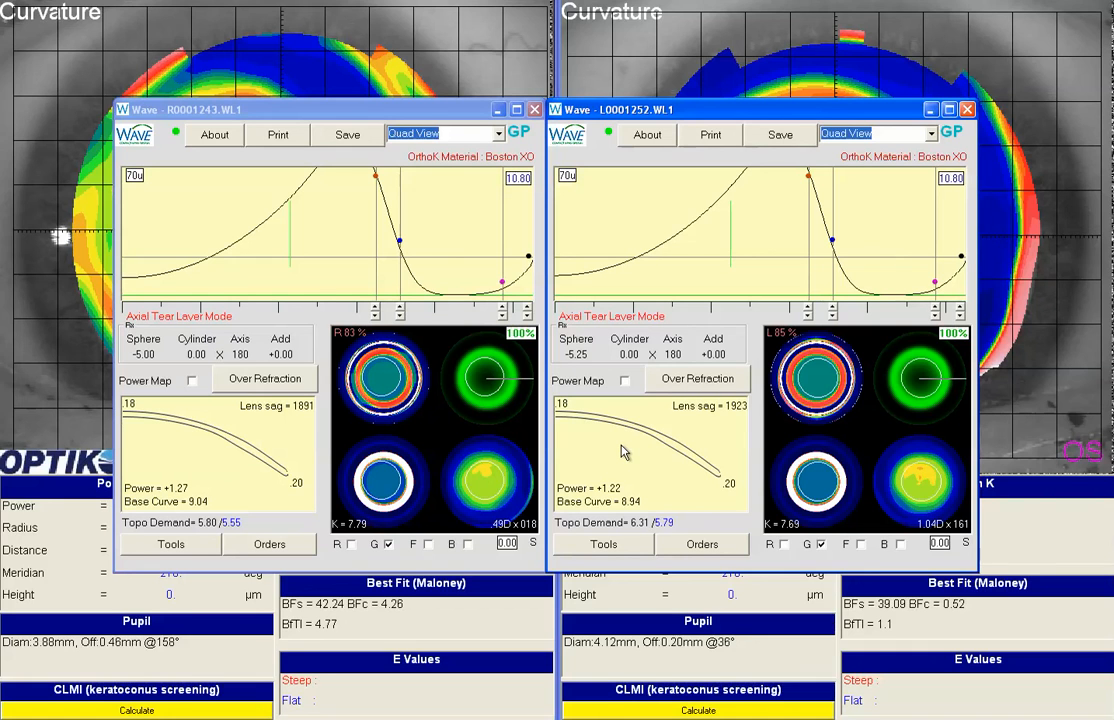
Step: Set the edge thickness of both the left and right lenses to .18
left_click(735, 486)
left_click(739, 487)
left_click(705, 528)
left_click(297, 484)
left_click(309, 486)
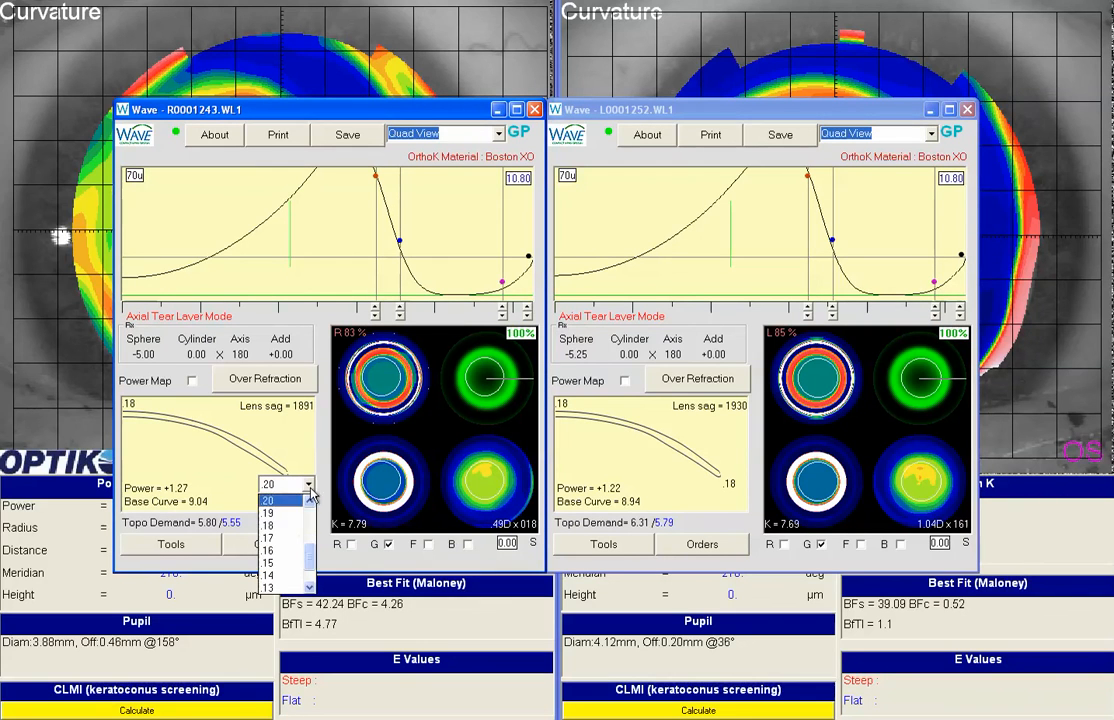
left_click(285, 525)
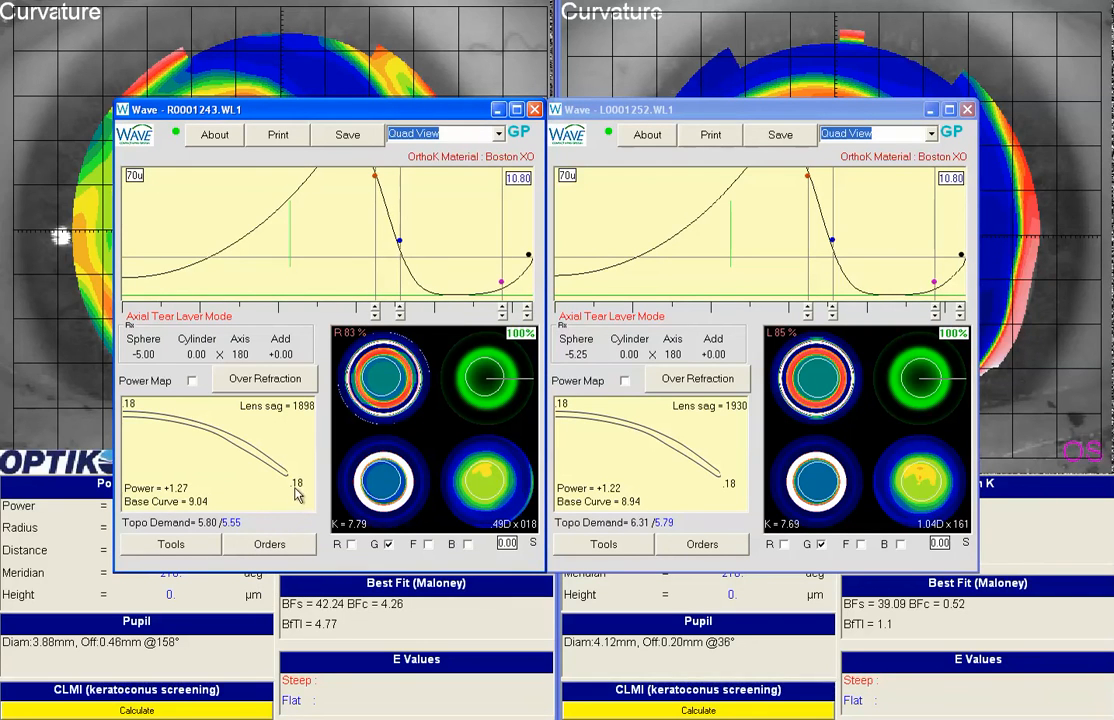